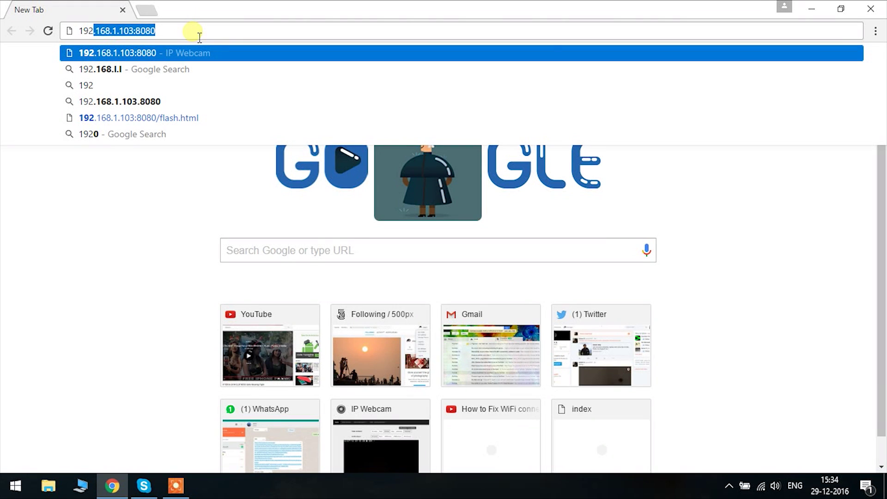
type(".1")
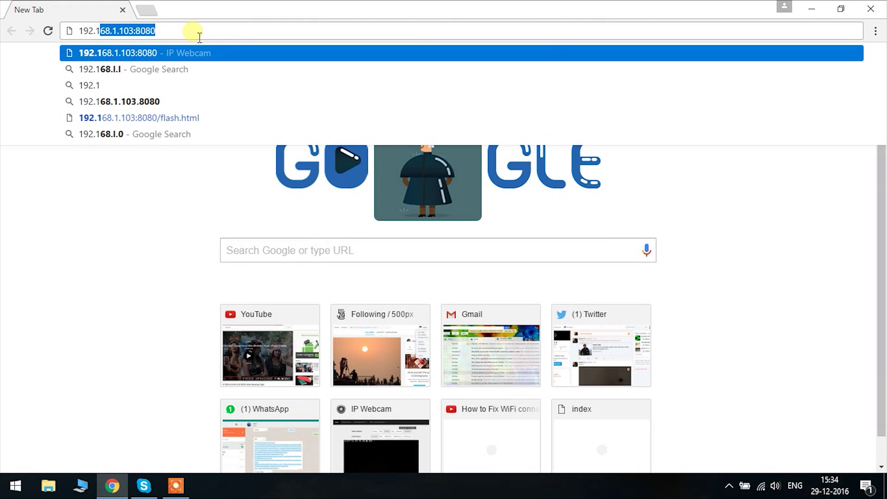
type("68.1")
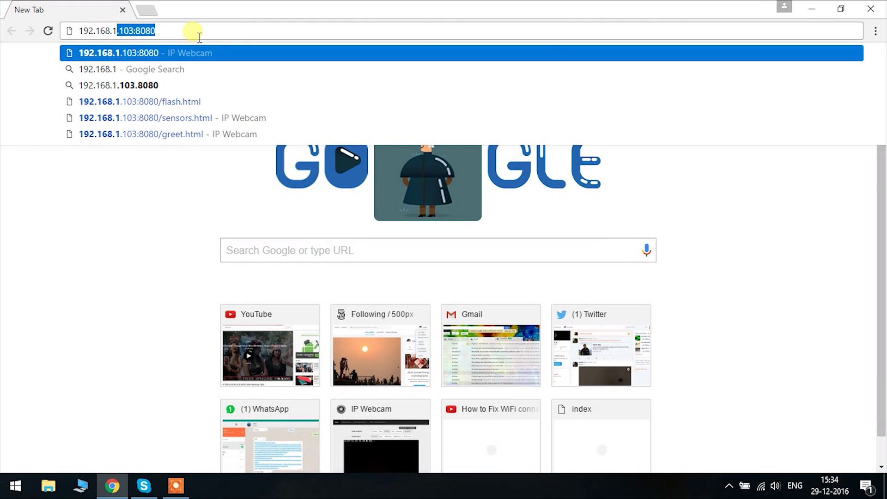
type(".103")
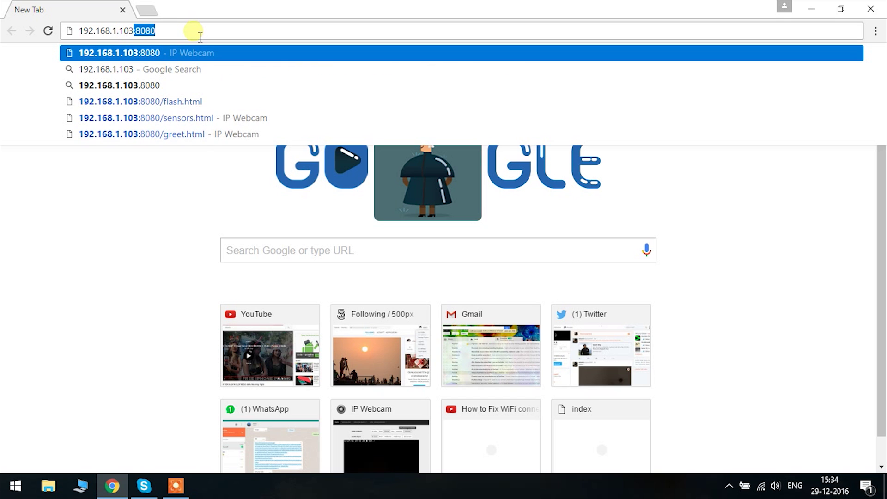
type(":")
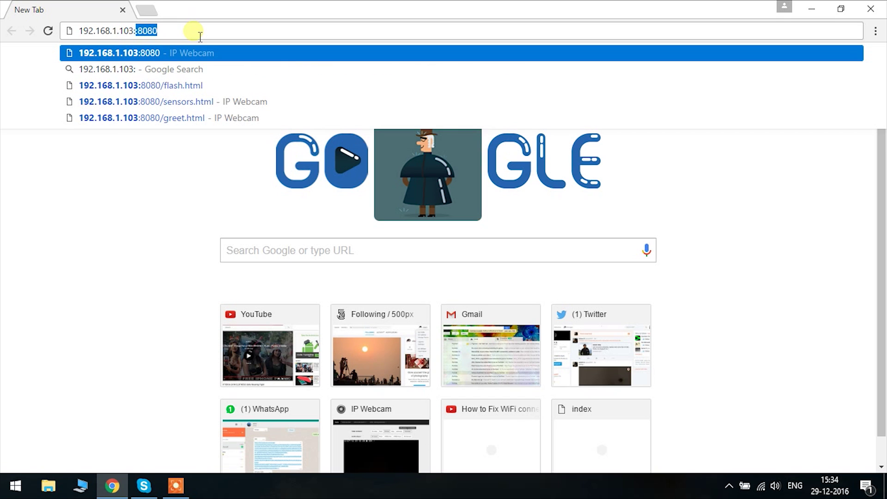
type("8080")
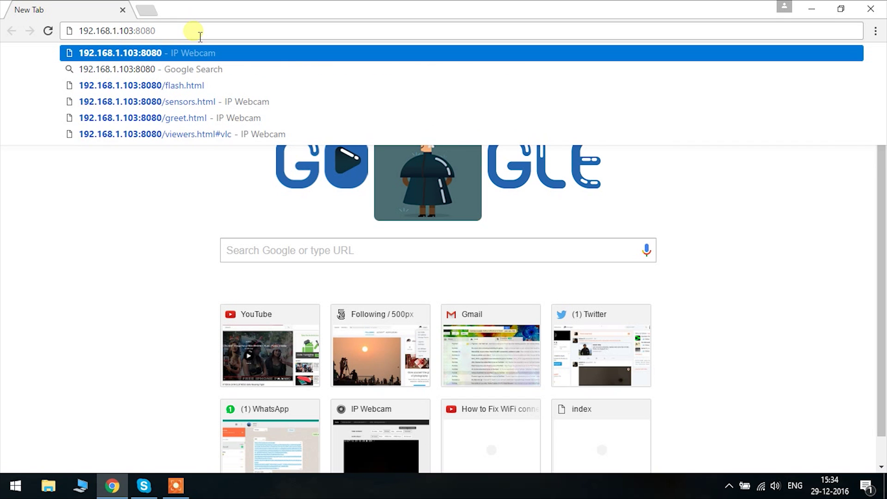
Load the IP Webcam page at 192.168.1.103:8080.
key("Return")
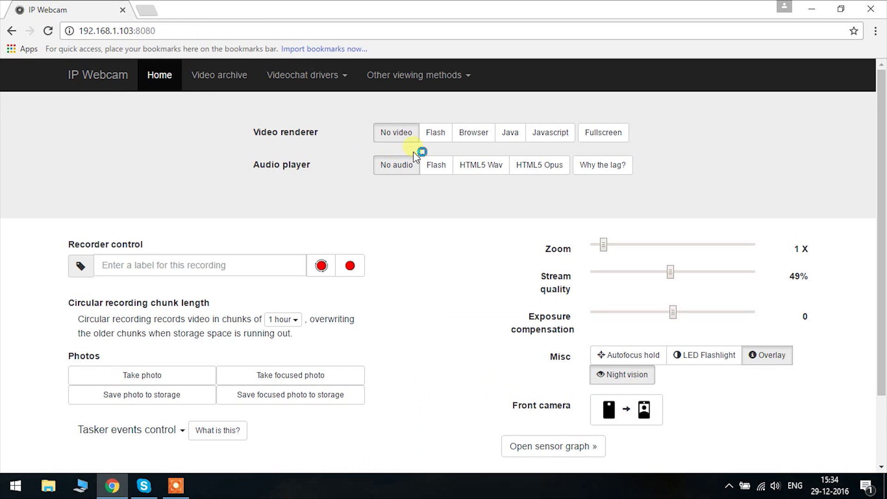
Choose the Browser video renderer to stream the live camera feed in the page.
left_click(470, 138)
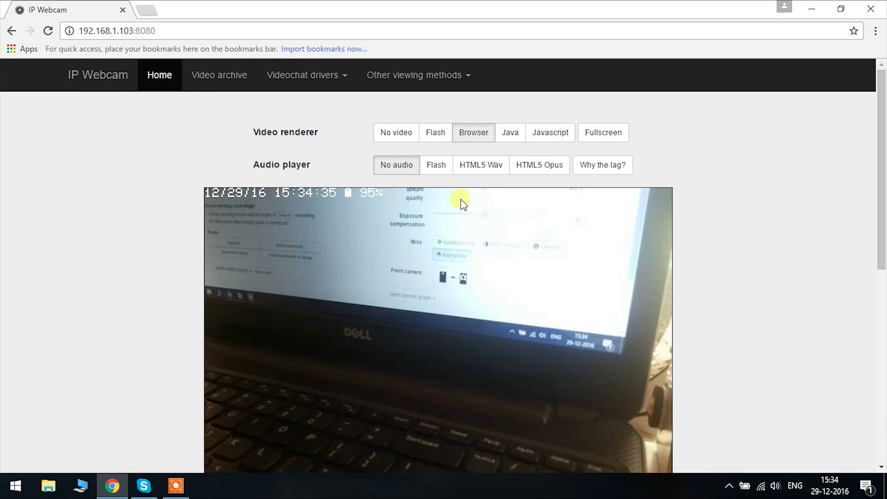
scroll(450, 265, "down", 1)
scroll(443, 231, "up", 1)
scroll(463, 235, "down", 1)
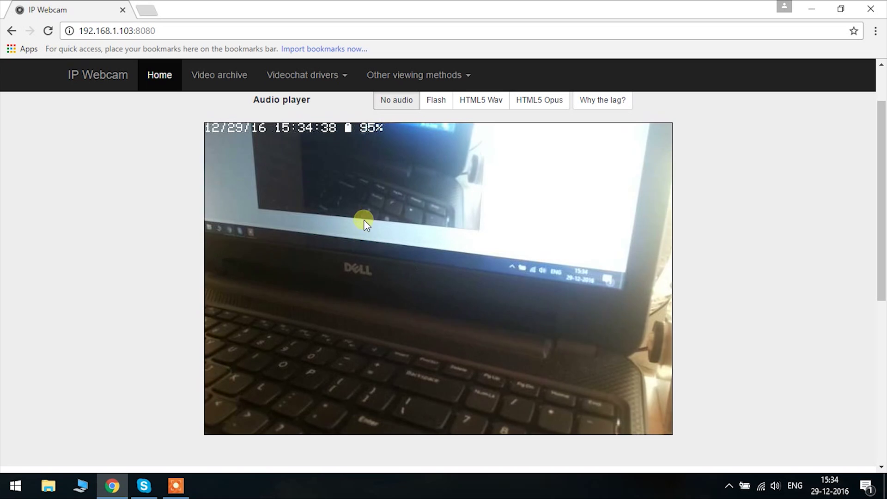
scroll(369, 236, "up", 1)
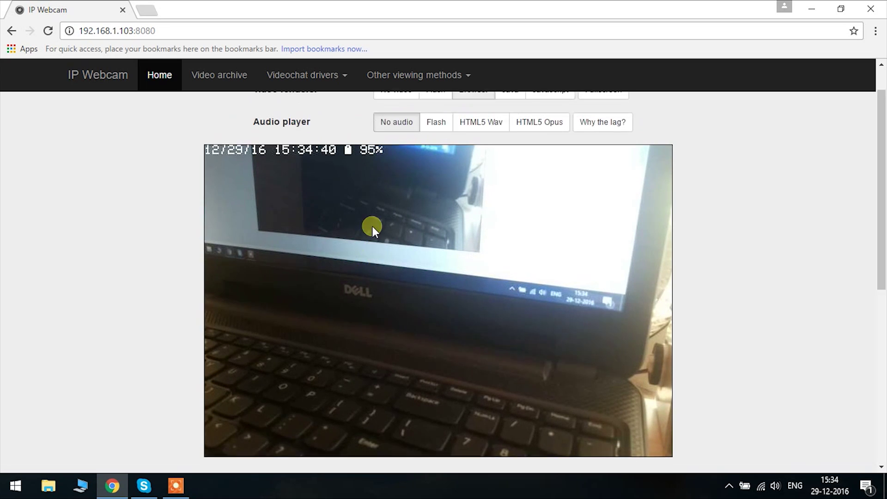
scroll(372, 225, "down", 1)
scroll(361, 233, "up", 1)
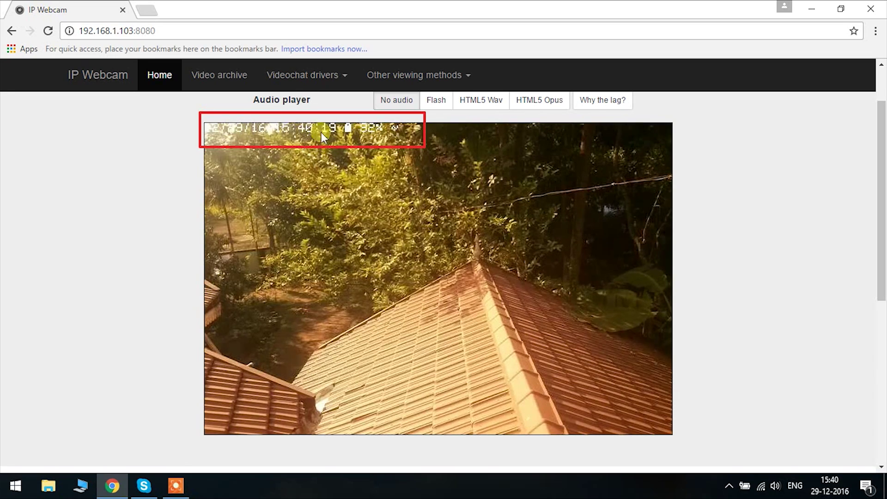
scroll(279, 205, "down", 5)
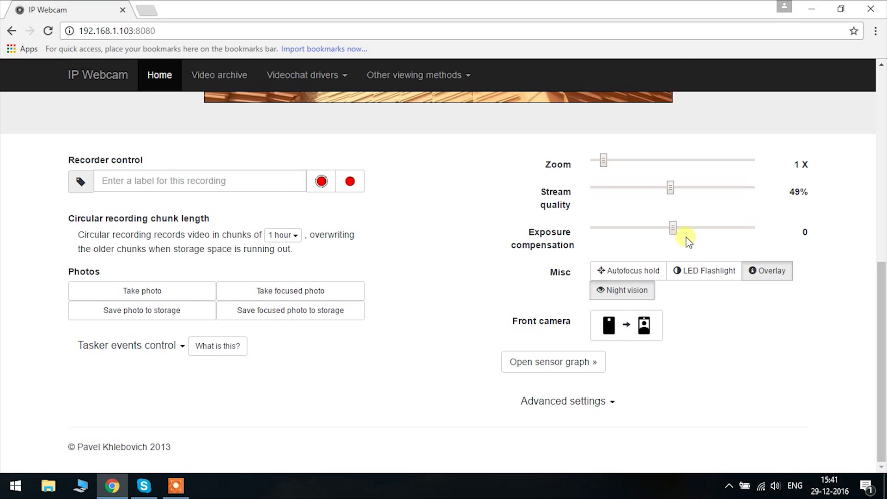
scroll(727, 256, "up", 1)
scroll(689, 266, "up", 1)
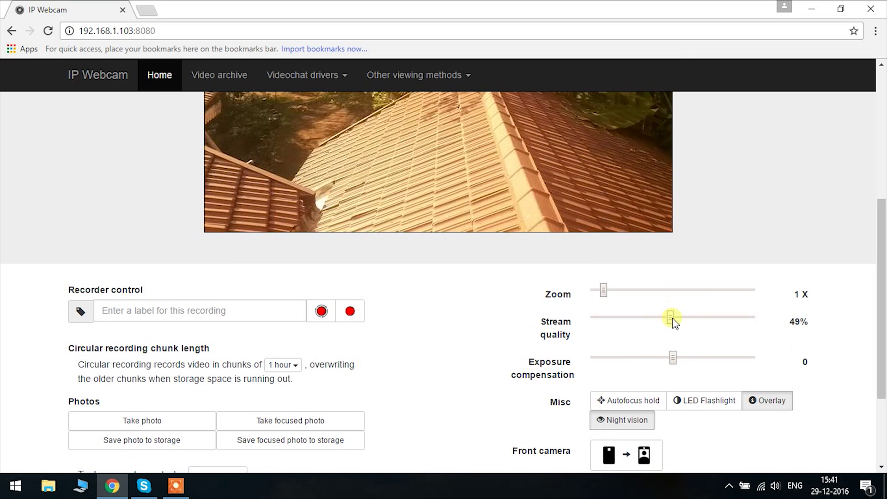
Raise stream quality from 49% to 100% and lower exposure compensation to -1.
left_click_drag(689, 322, 762, 323)
scroll(651, 264, "up", 1)
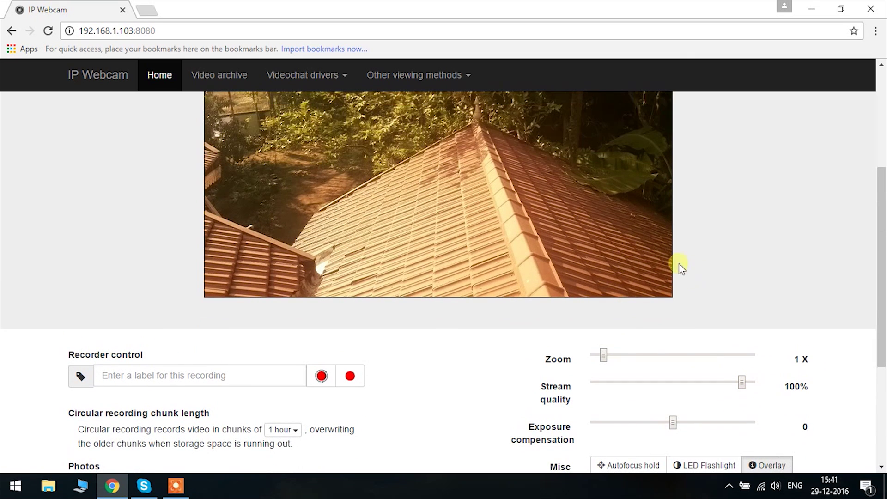
left_click_drag(673, 424, 617, 423)
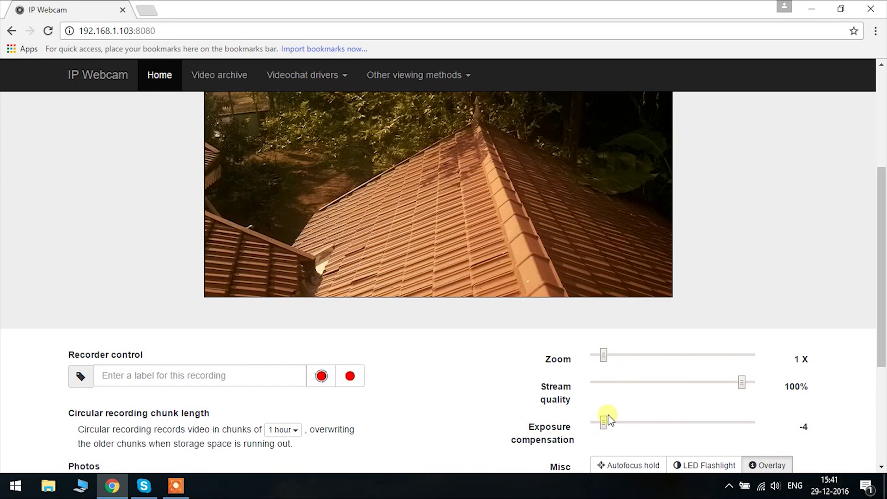
scroll(613, 284, "down", 1)
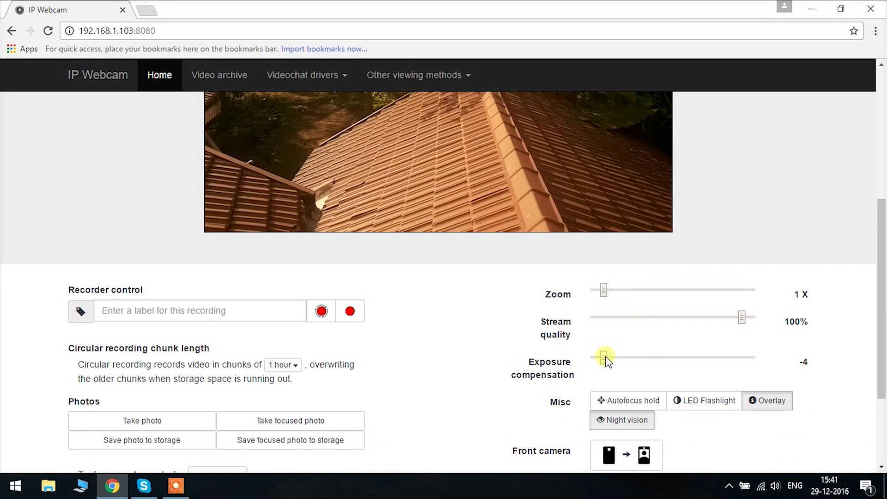
scroll(624, 291, "up", 1)
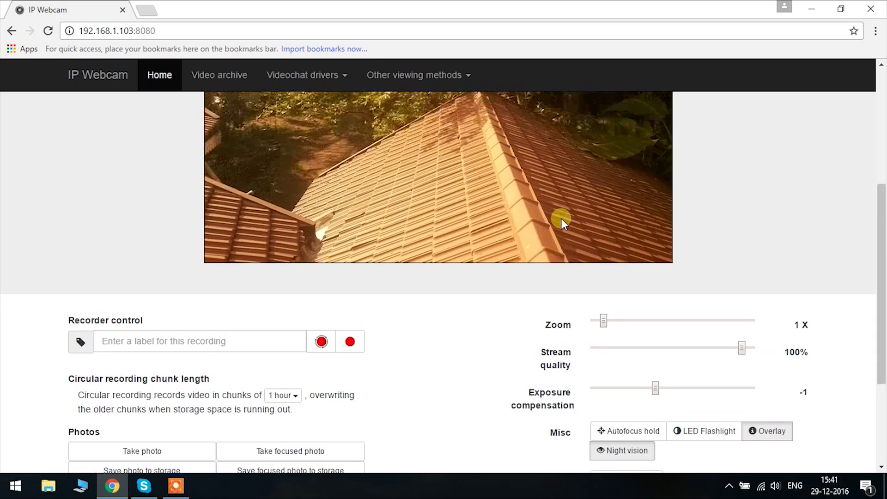
scroll(562, 218, "up", 2)
scroll(584, 188, "down", 5)
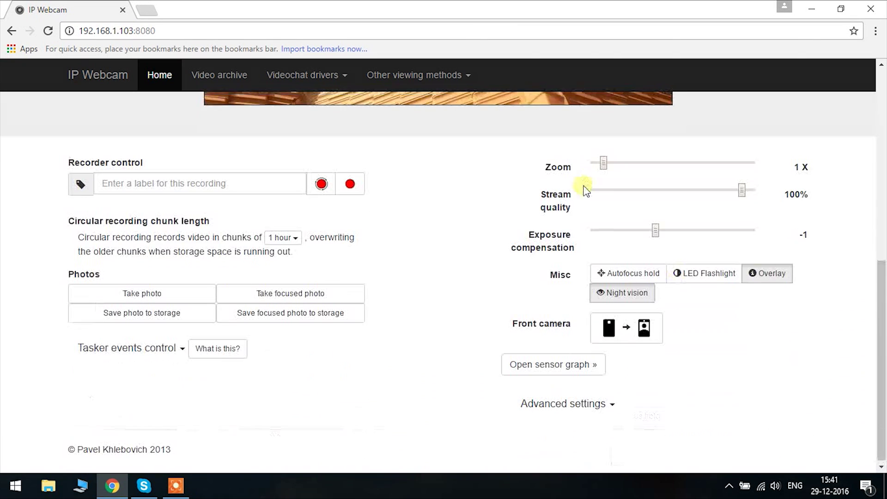